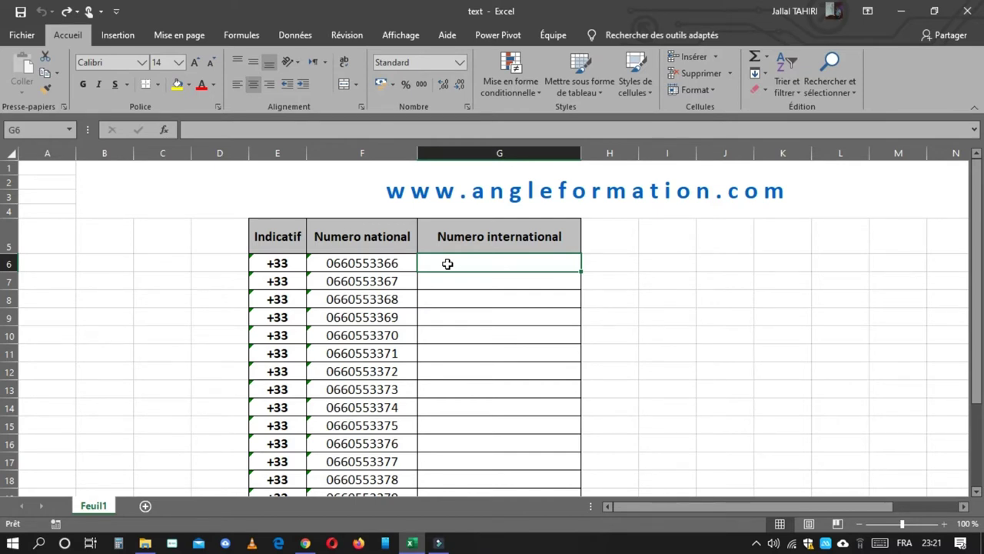
type("=")
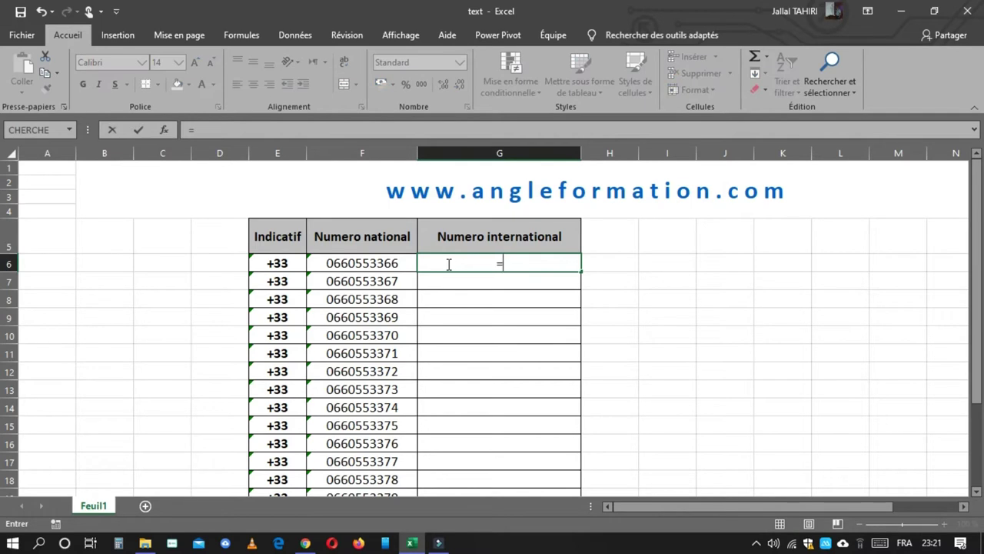
type("con")
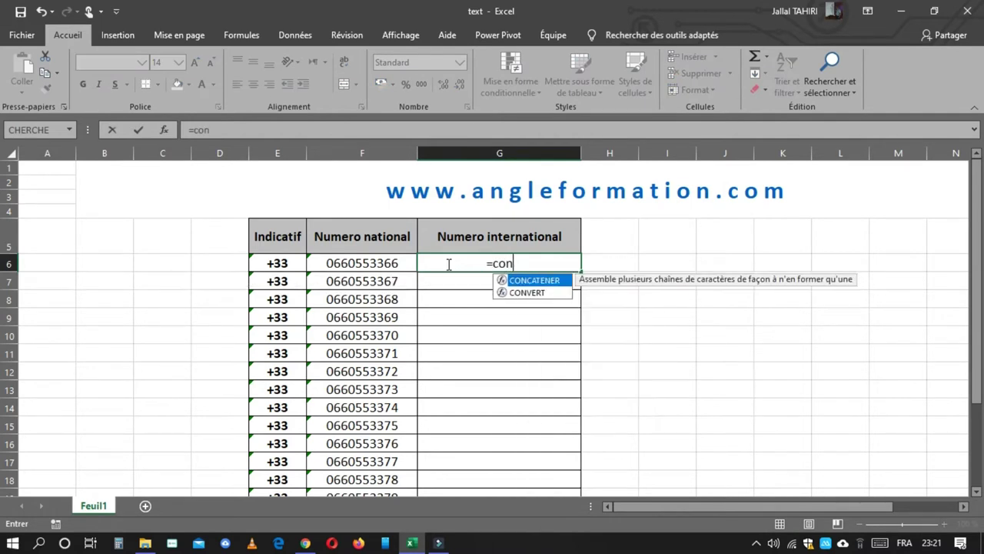
type("c")
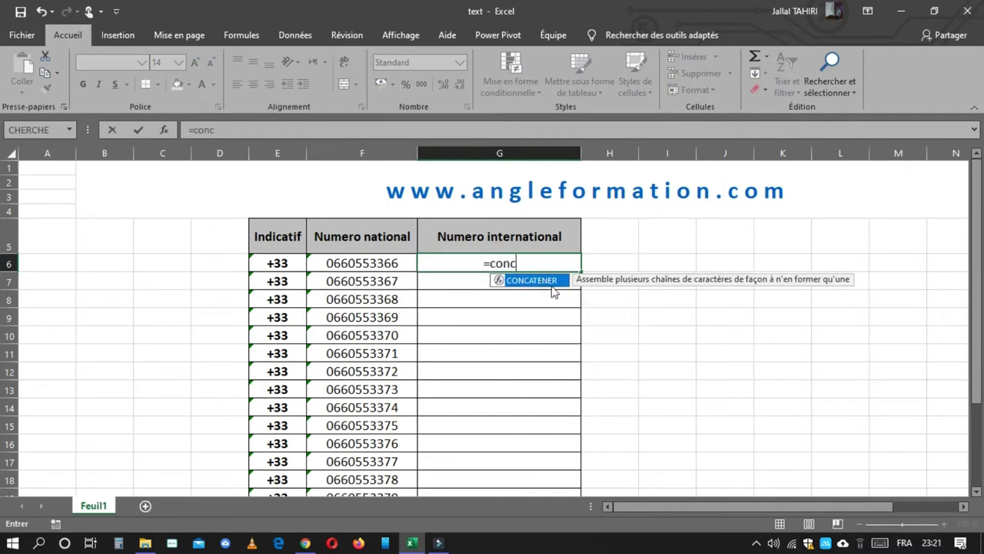
double_click(551, 280)
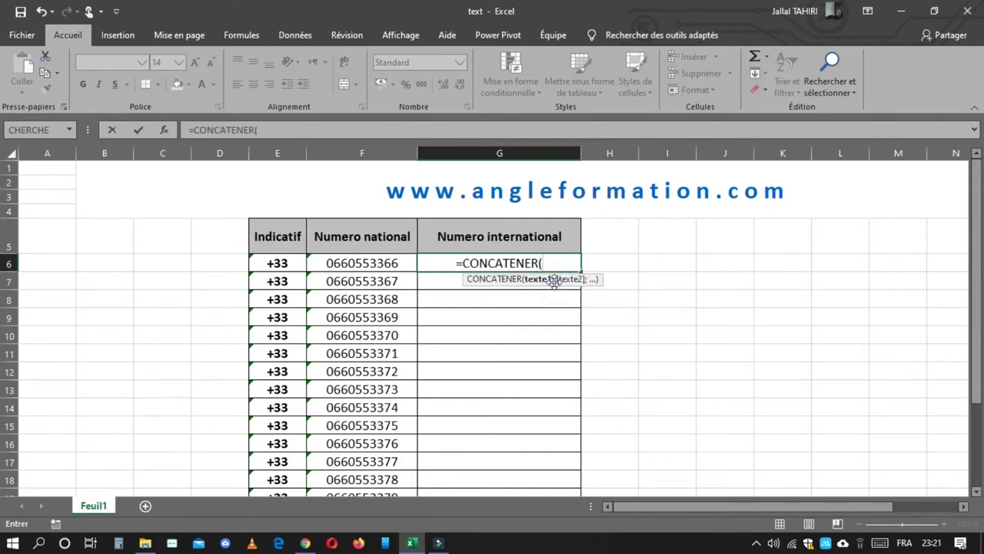
left_click(278, 262)
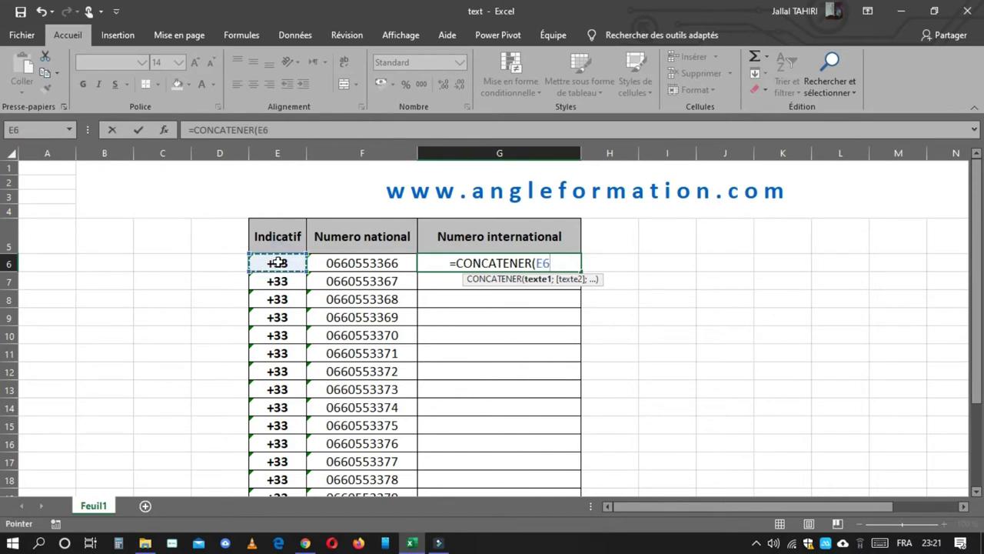
type(";")
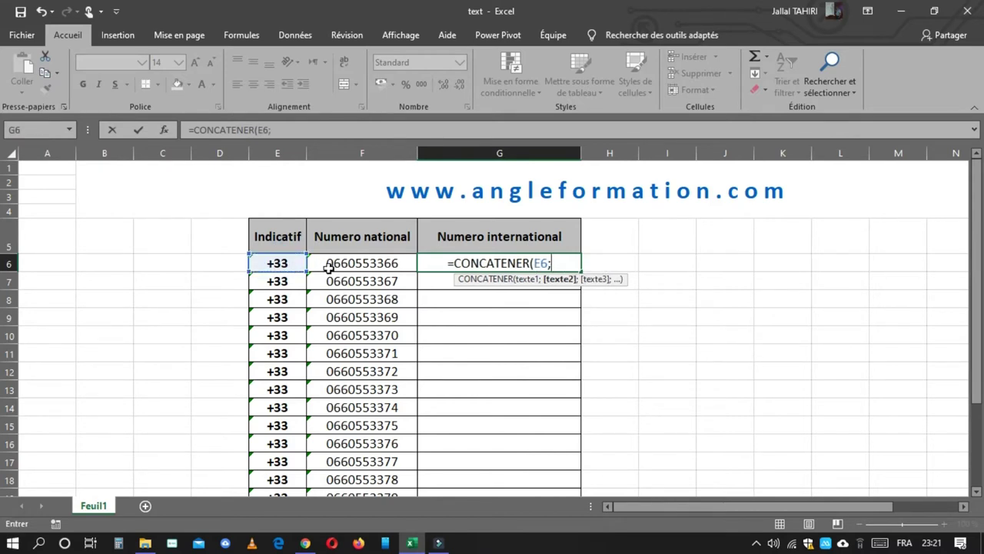
left_click(344, 264)
key("Return")
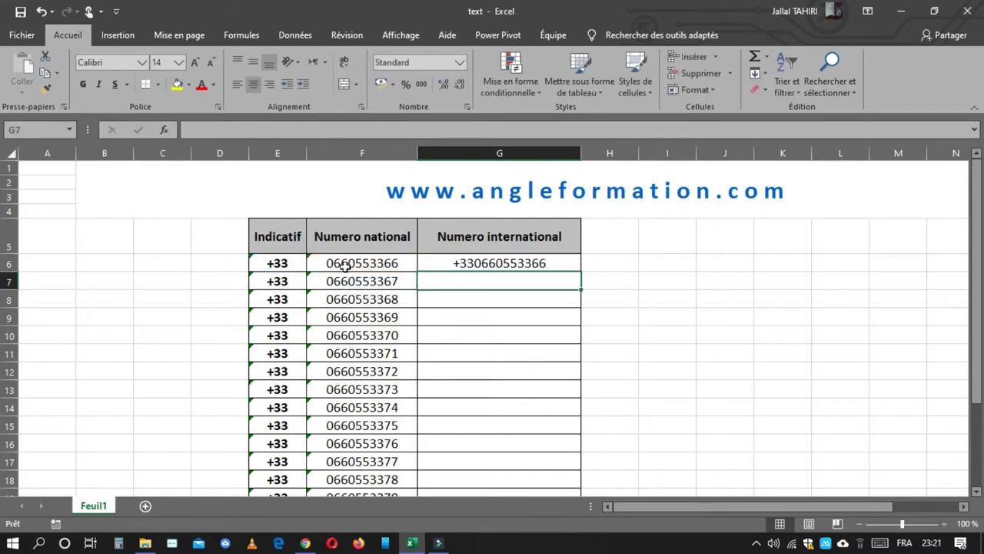
Step: Put the G6 formula =CONCATENER(E6;F6) back into edit mode in the formula bar
double_click(477, 263)
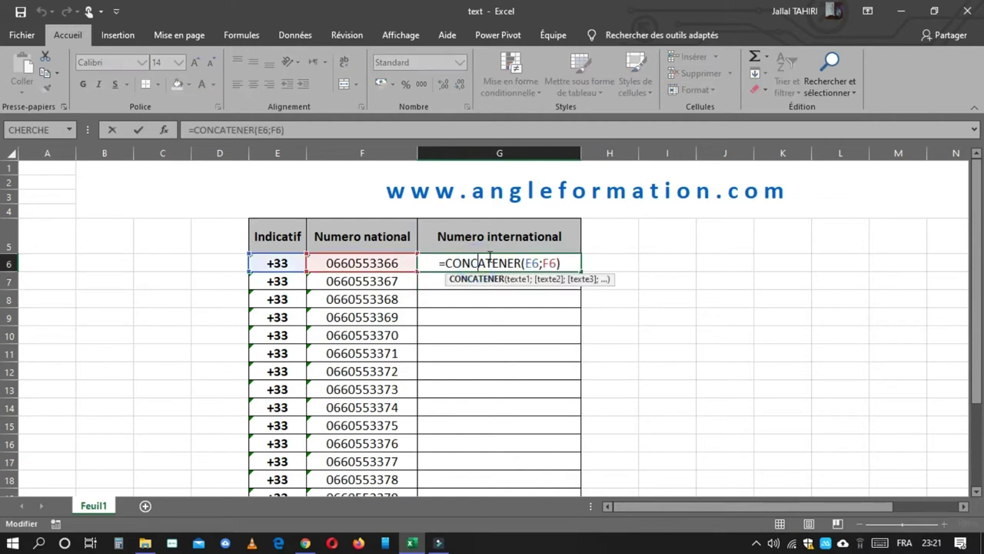
key("Escape")
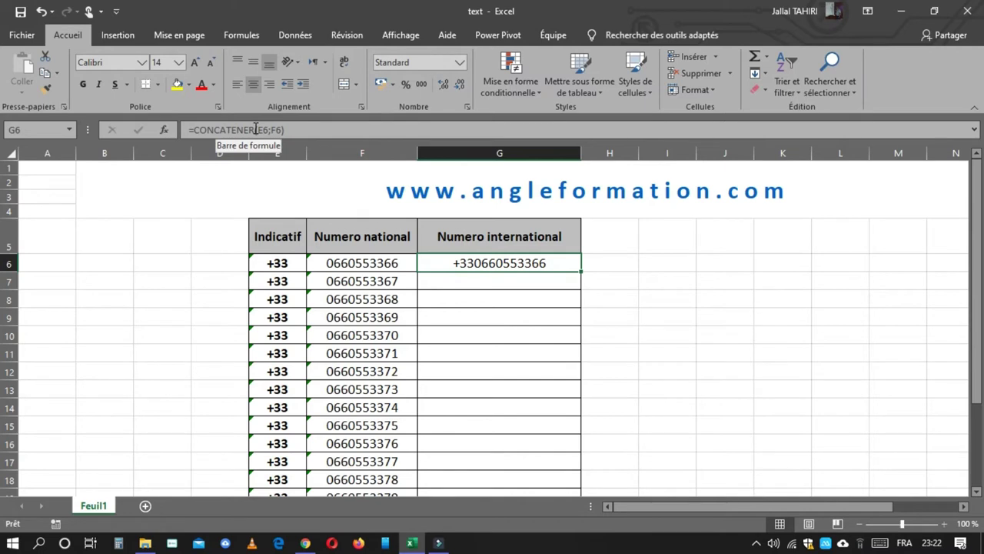
left_click(304, 125)
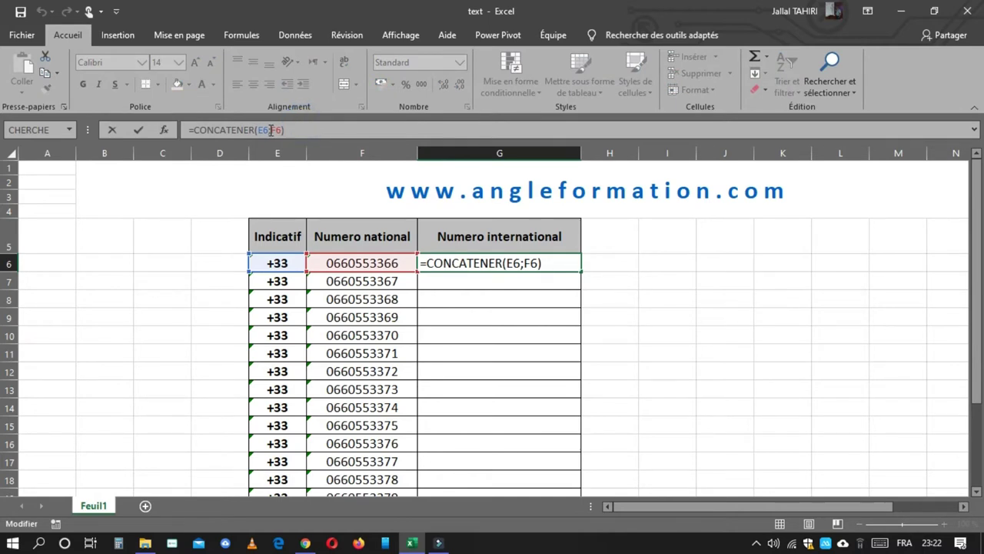
Step: Insert an STXT function in front of the F6 reference in the G6 formula
left_click(272, 130)
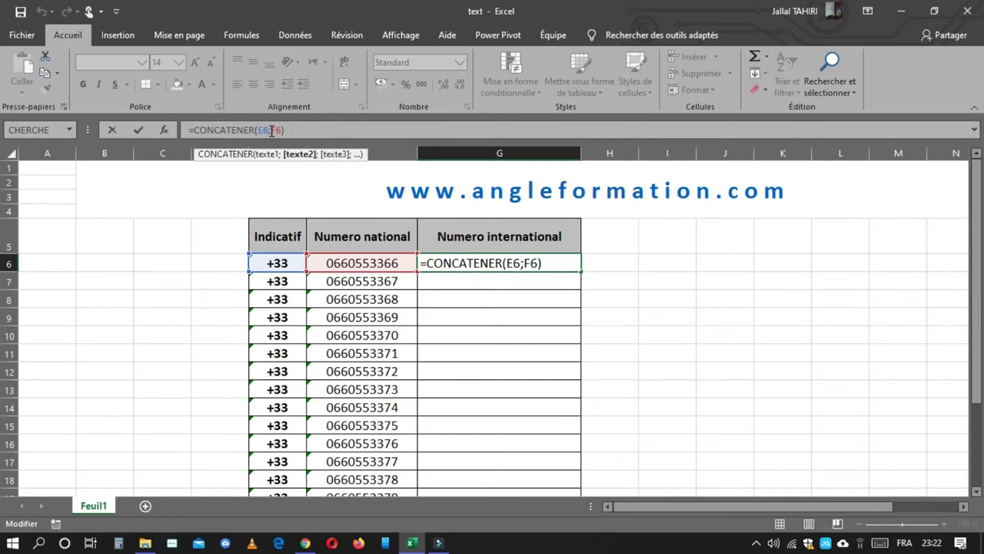
type("(")
type("s")
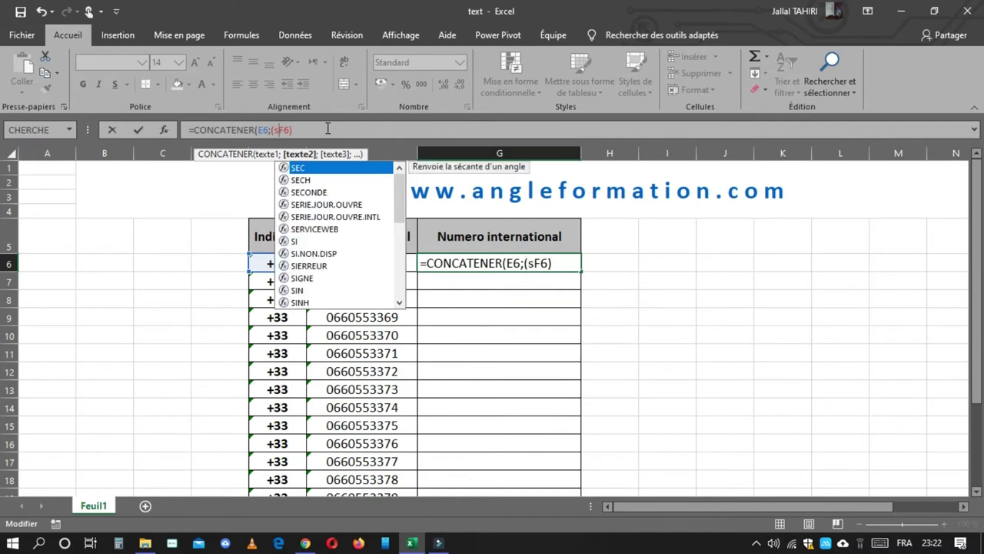
type("t")
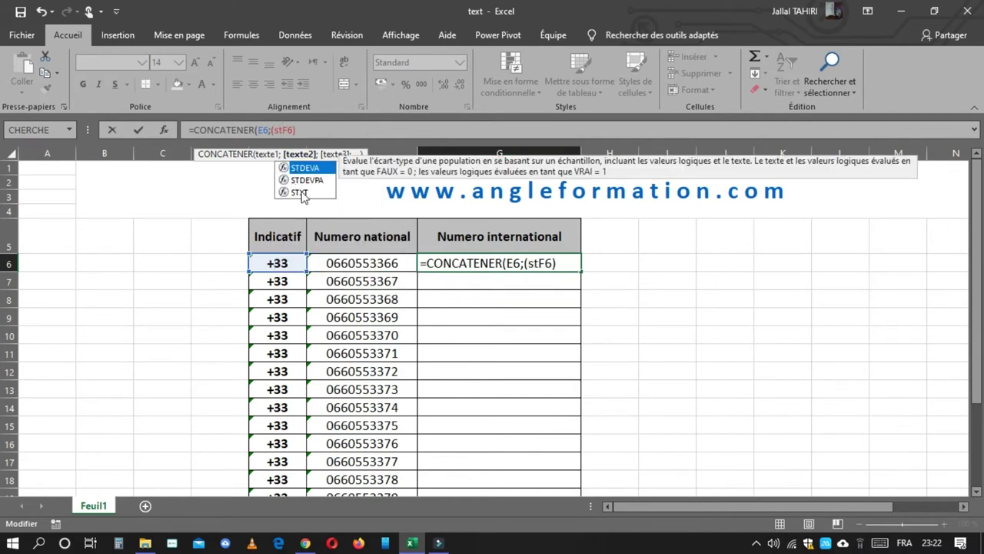
double_click(300, 192)
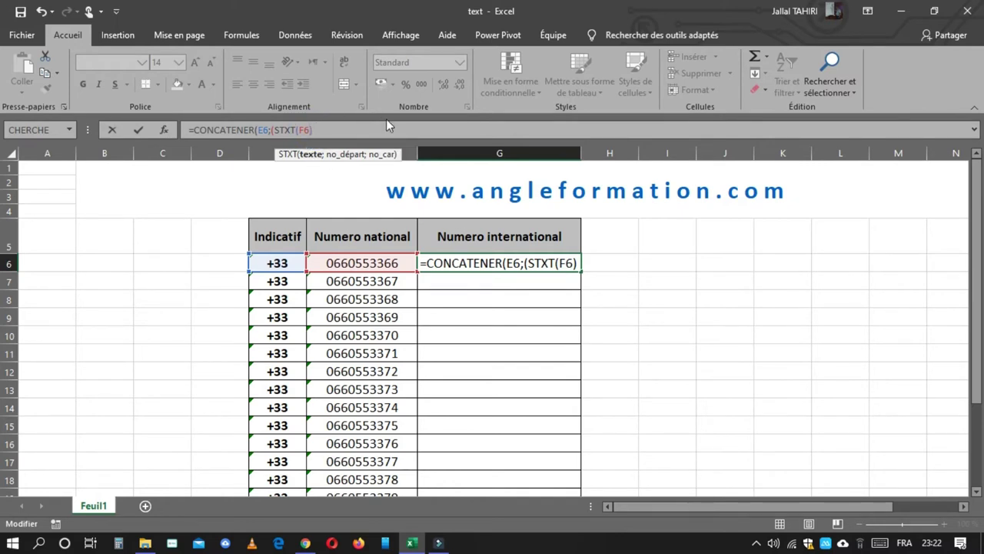
type(";")
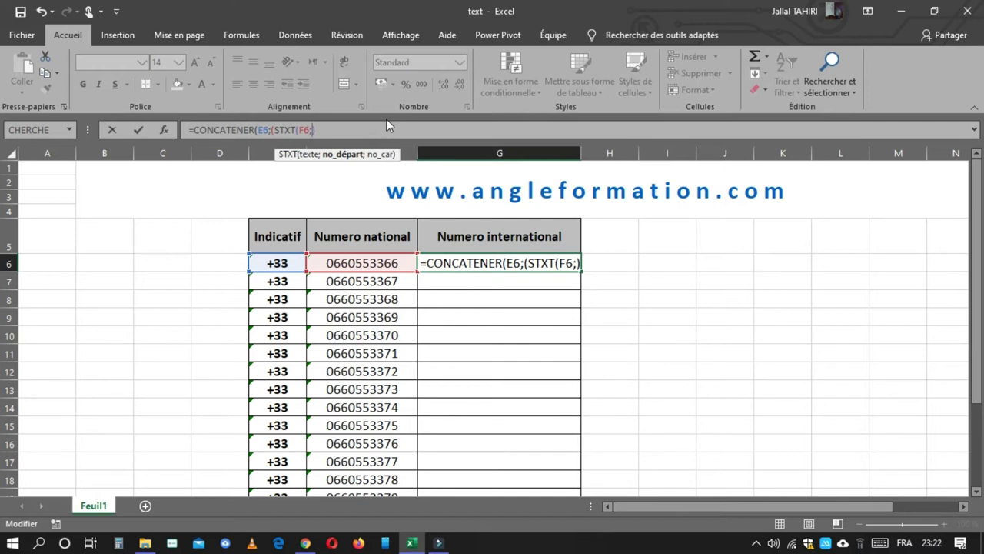
type("2")
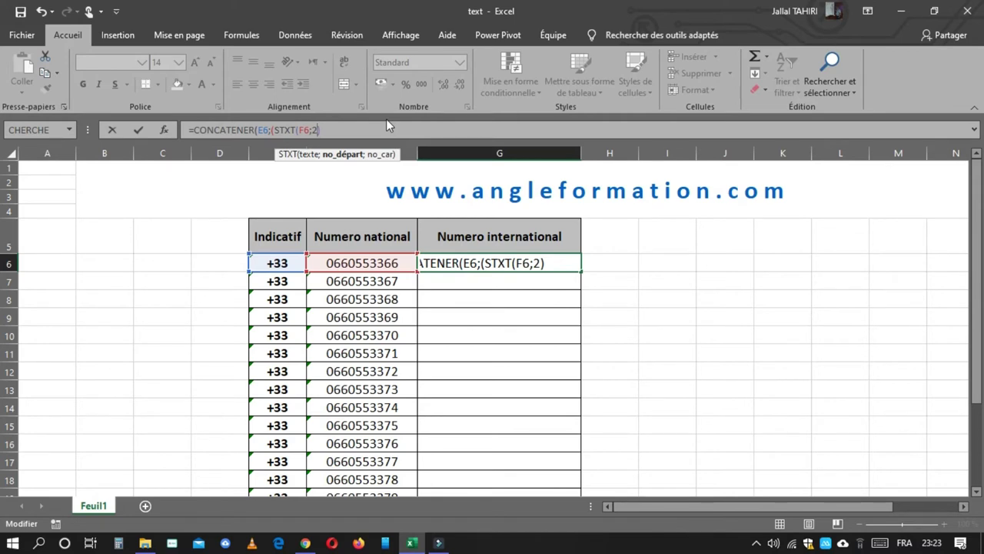
type(";")
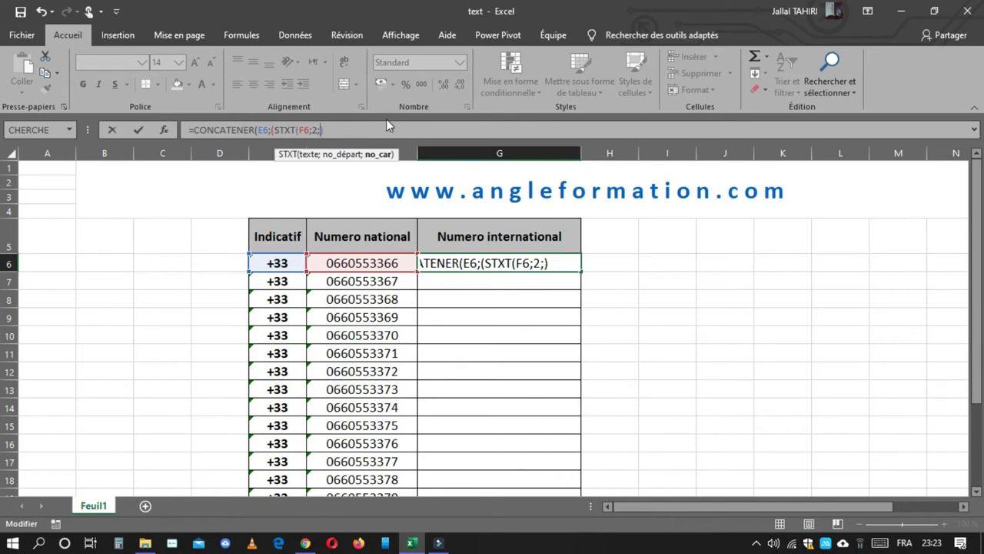
type("9")
type(")")
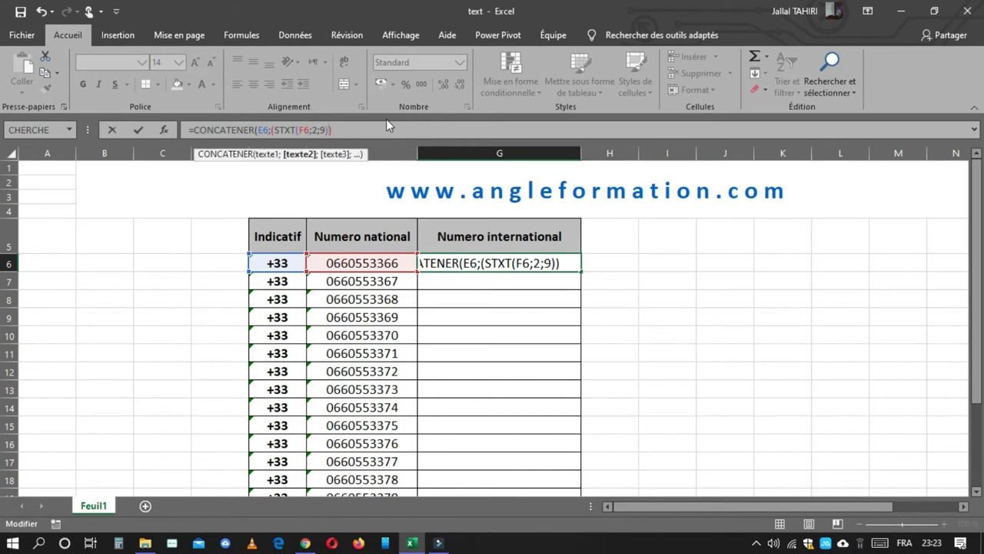
type(")")
key("Return")
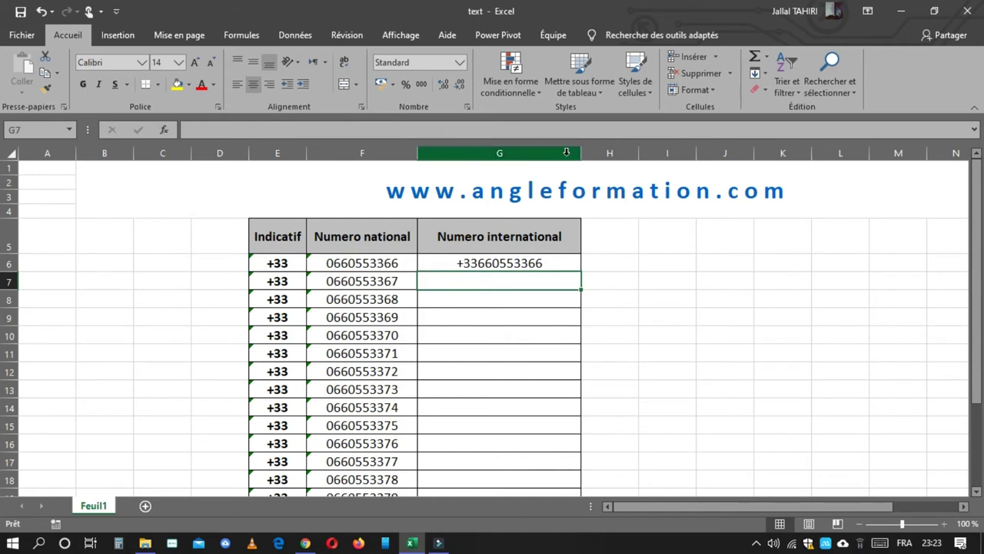
Step: Fill the G6 formula down through G24 to give every row its international number
left_click(564, 259)
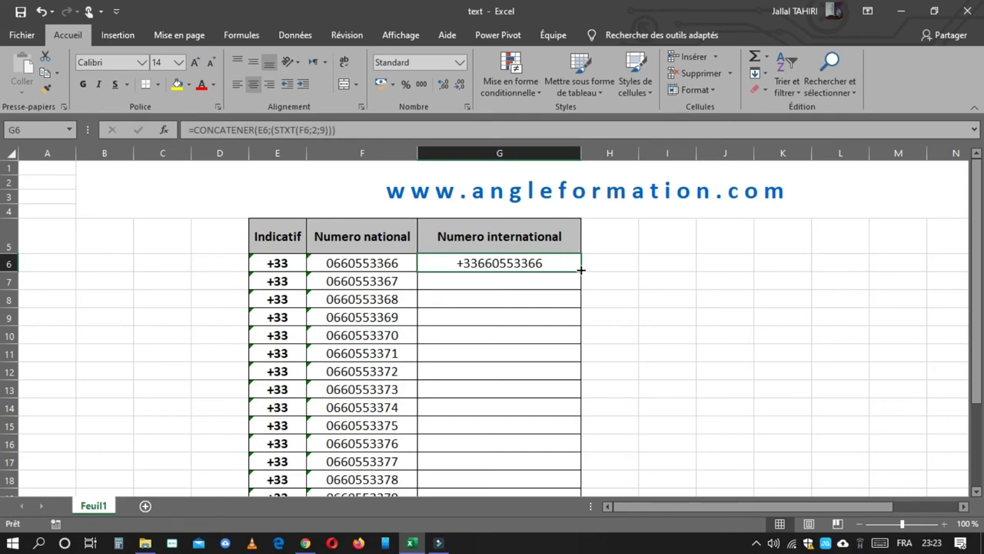
left_click_drag(581, 272, 573, 459)
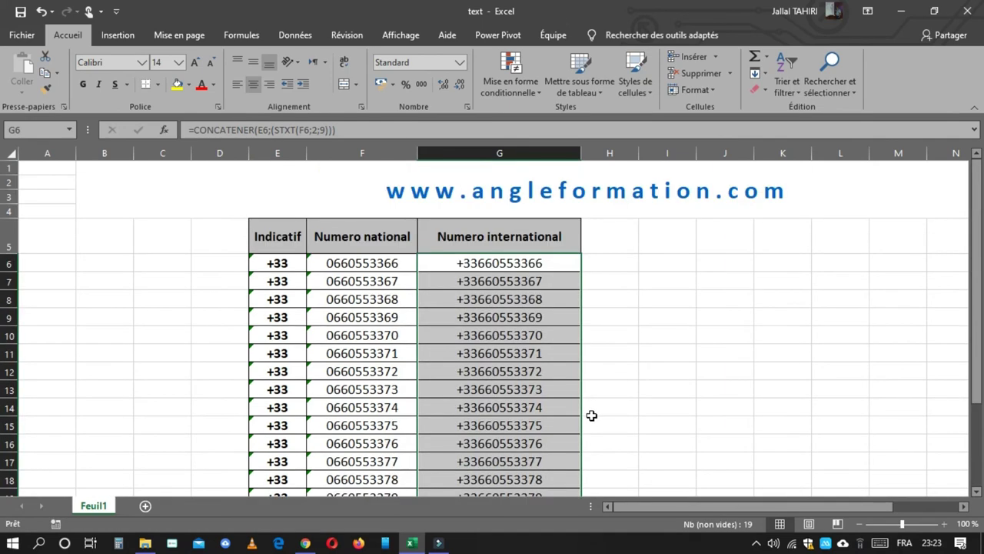
Step: Copy the international numbers in G6:G7 and paste them into I6:I7
left_click(666, 378)
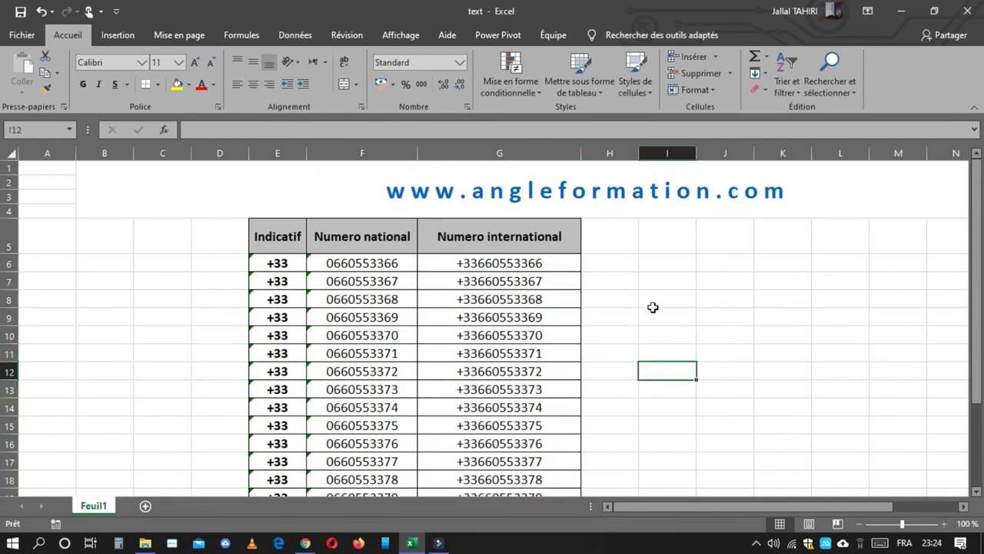
left_click(607, 263)
left_click_drag(565, 265, 561, 285)
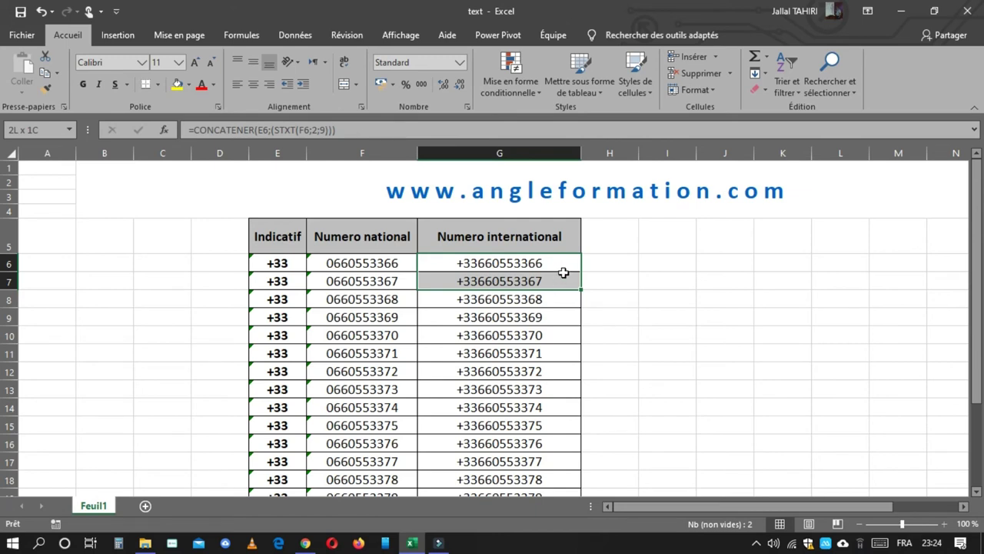
left_click(564, 262)
left_click(593, 262)
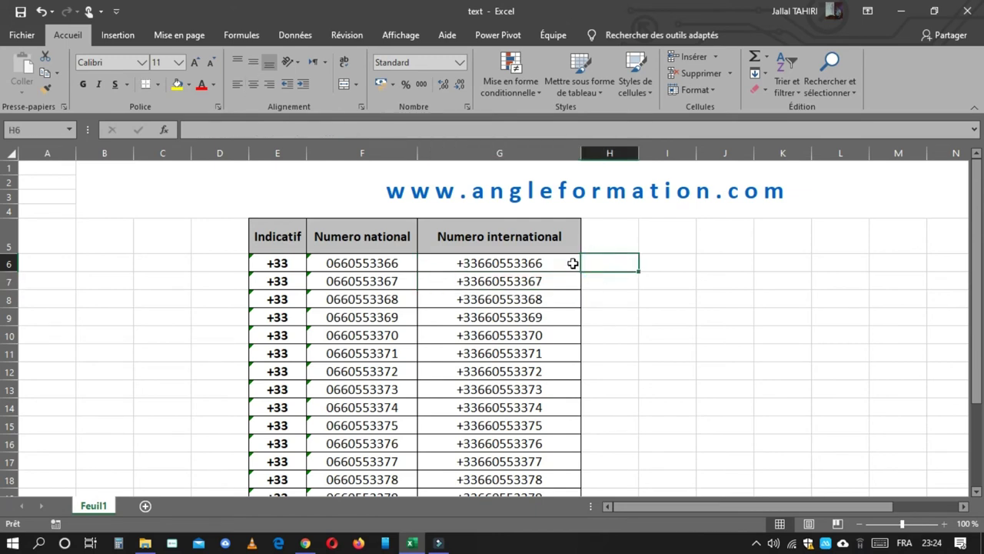
left_click_drag(568, 263, 562, 283)
key("ctrl+c")
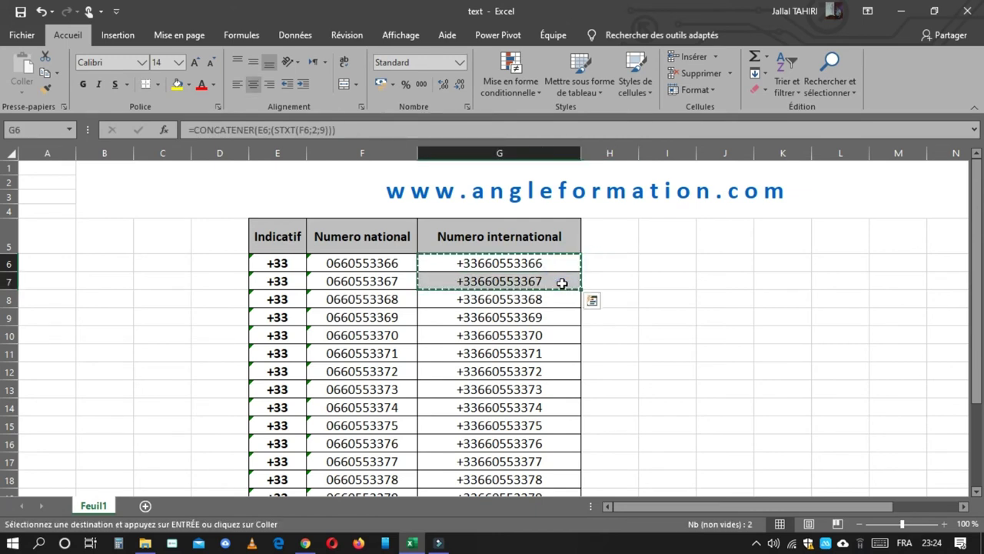
left_click(650, 262)
key("ctrl+v")
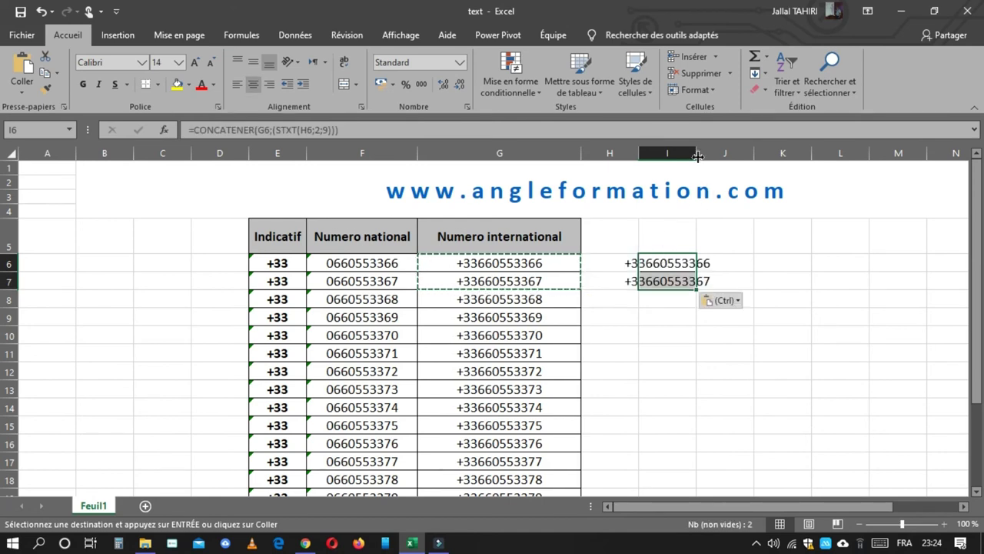
left_click_drag(697, 154, 766, 154)
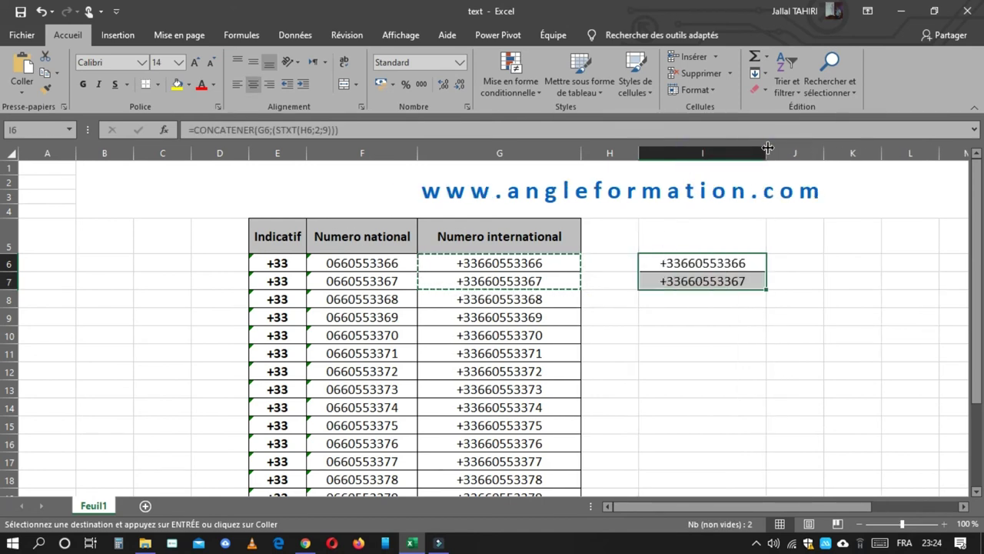
left_click(715, 262)
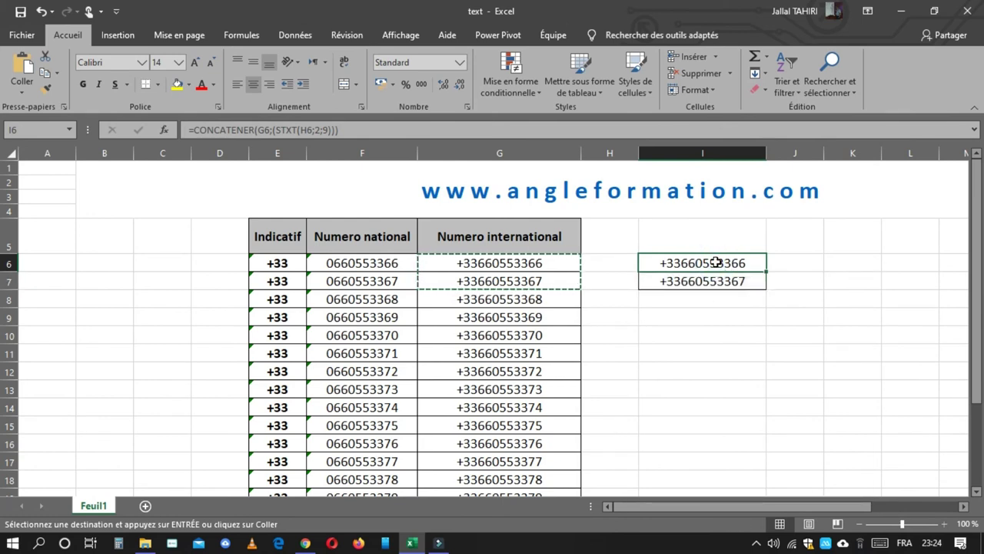
left_click(672, 320)
left_click(618, 260)
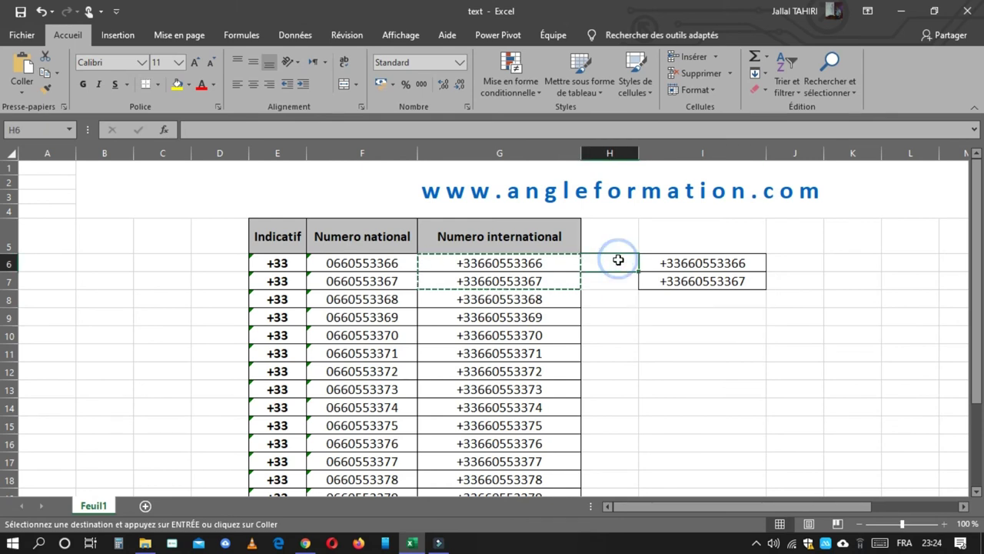